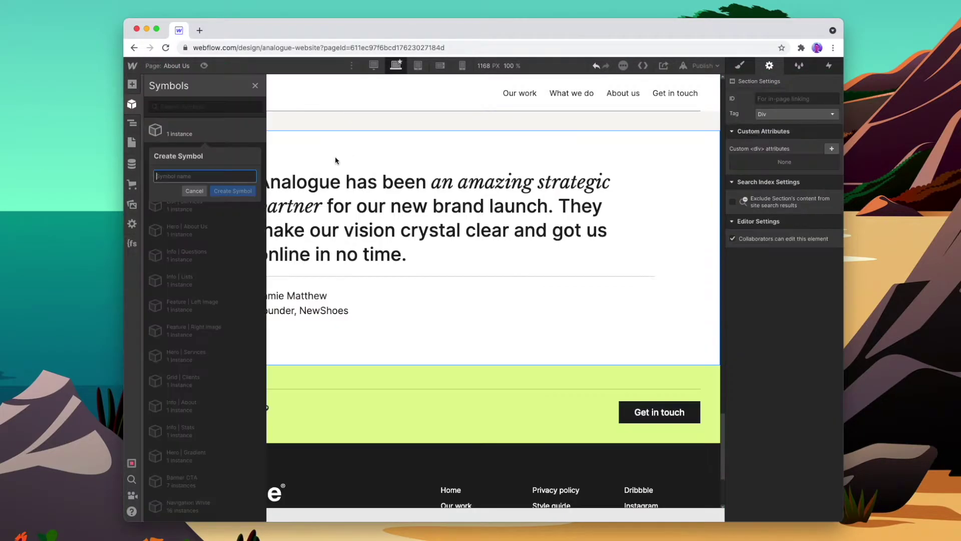
type("Qu")
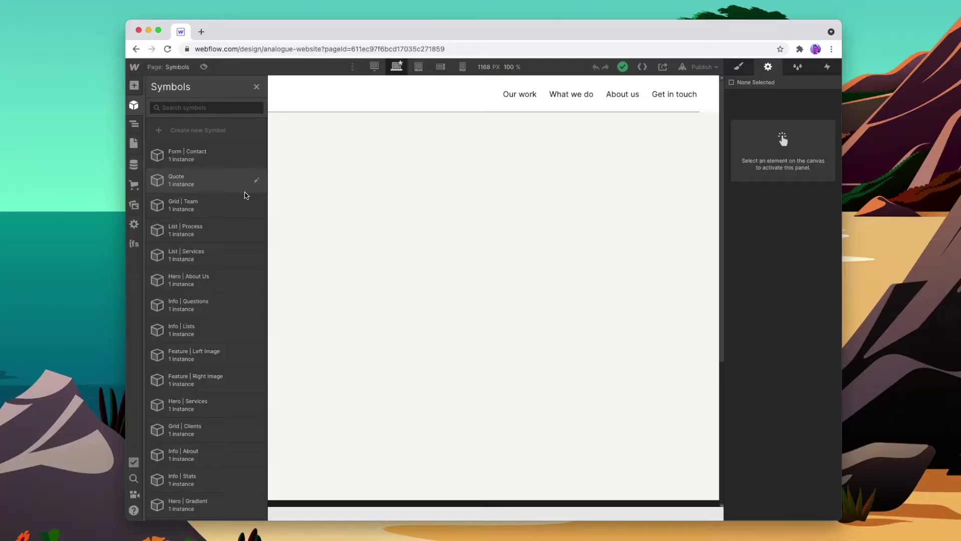
left_click_drag(244, 193, 153, 126)
Step: Insert the Grid | Team, List | Process, List | Services, Hero | About Us, Info | Questions and Info | Lists symbols
left_click(134, 104)
left_click_drag(157, 205, 150, 377)
left_click(133, 105)
left_click(190, 231)
left_click(134, 105)
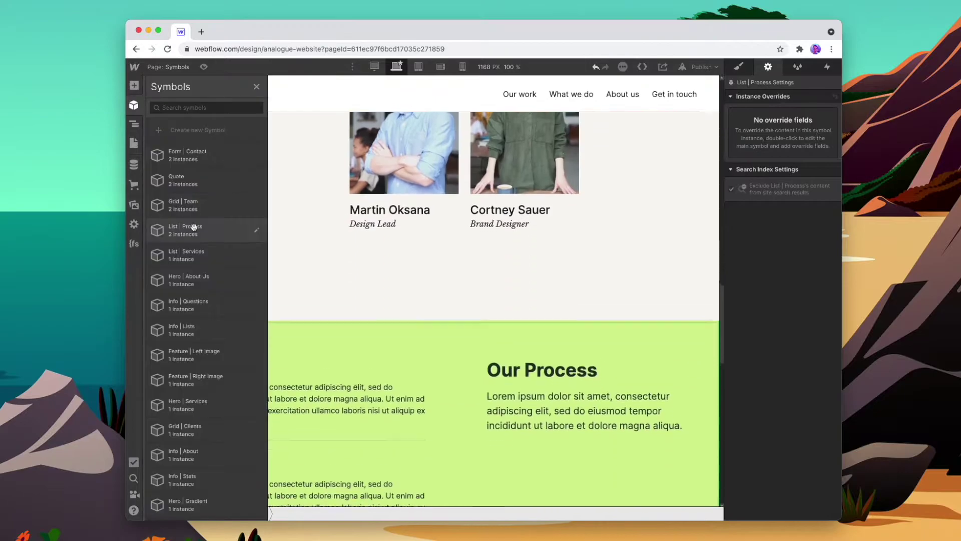
left_click(133, 104)
left_click(133, 105)
left_click(183, 280)
left_click(133, 105)
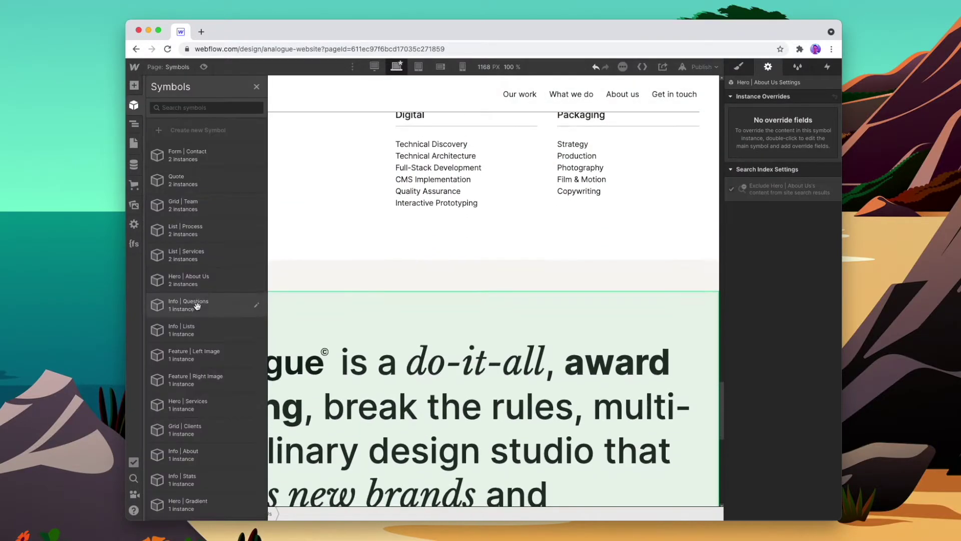
left_click(183, 304)
left_click(133, 105)
left_click(203, 330)
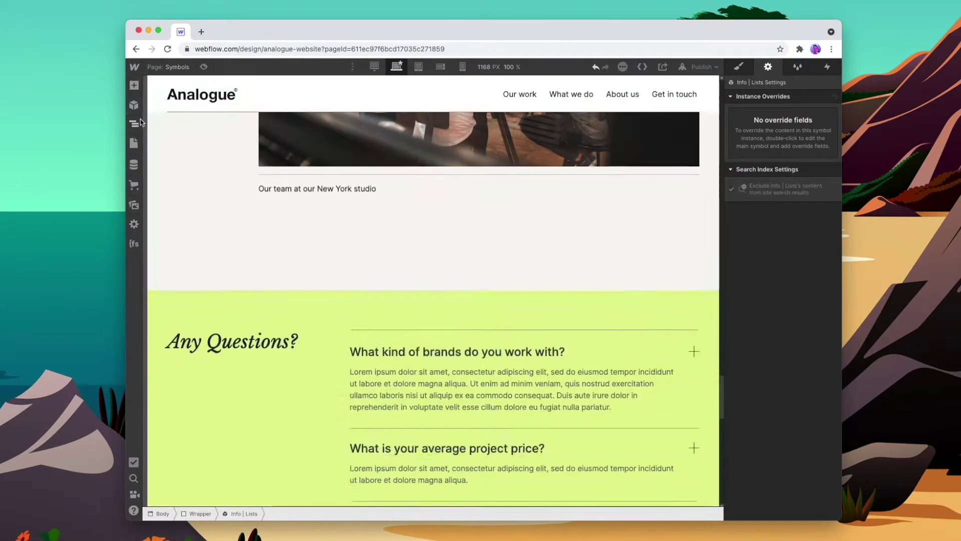
Step: Insert the Feature Left/Right Image, Hero | Services, Grid | Clients, Info | About, Info | Stats and Hero | Gradient symbols
left_click(133, 105)
left_click(183, 355)
left_click(133, 105)
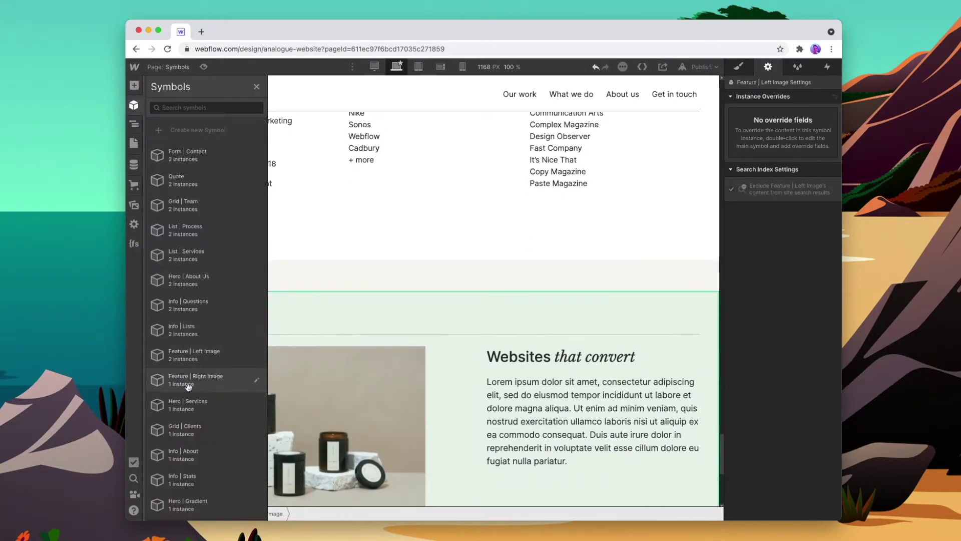
left_click(189, 380)
left_click(134, 105)
left_click(188, 405)
left_click(134, 105)
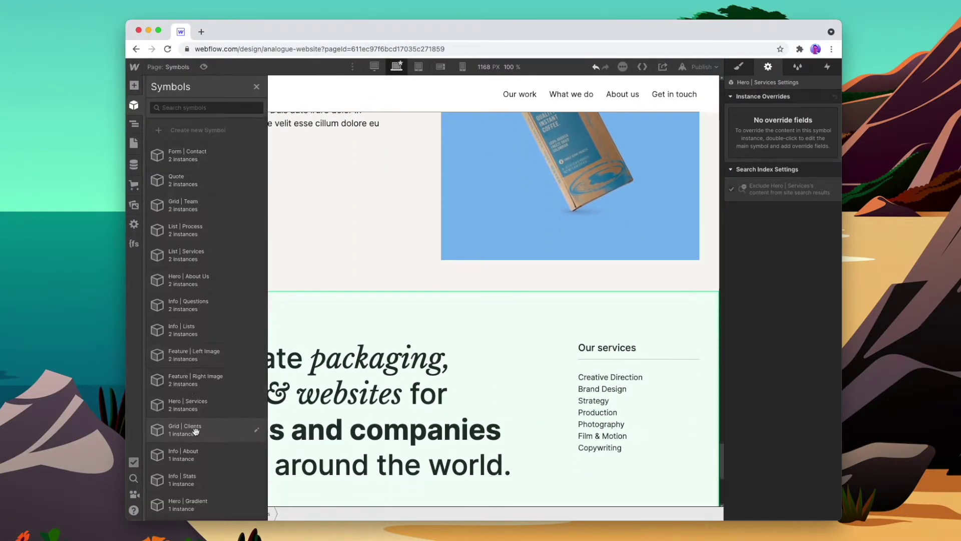
left_click(195, 431)
left_click(134, 105)
left_click(183, 455)
left_click(183, 479)
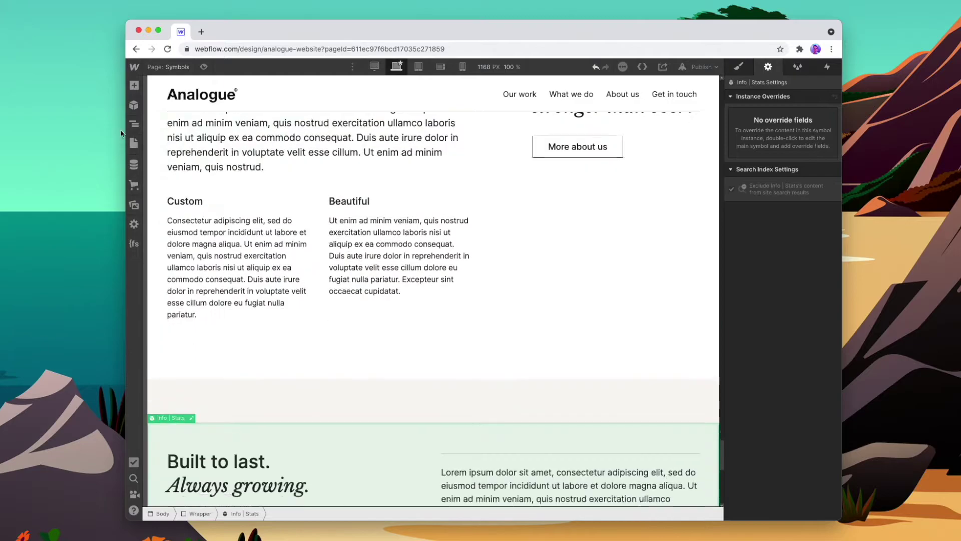
left_click(133, 104)
left_click(201, 504)
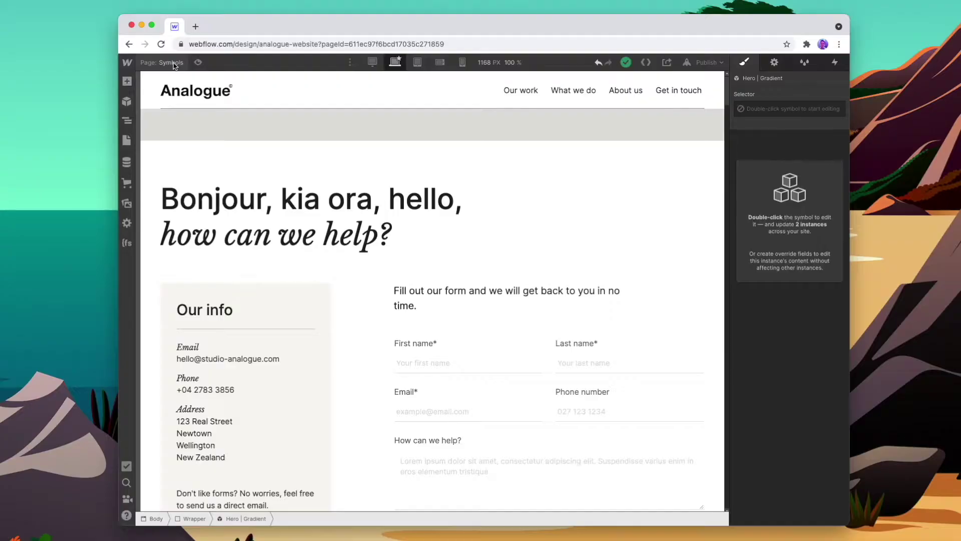
Step: Duplicate Empty Page as 'New Page' with Parent Folder set to None, outside the Admin folder
left_click(172, 63)
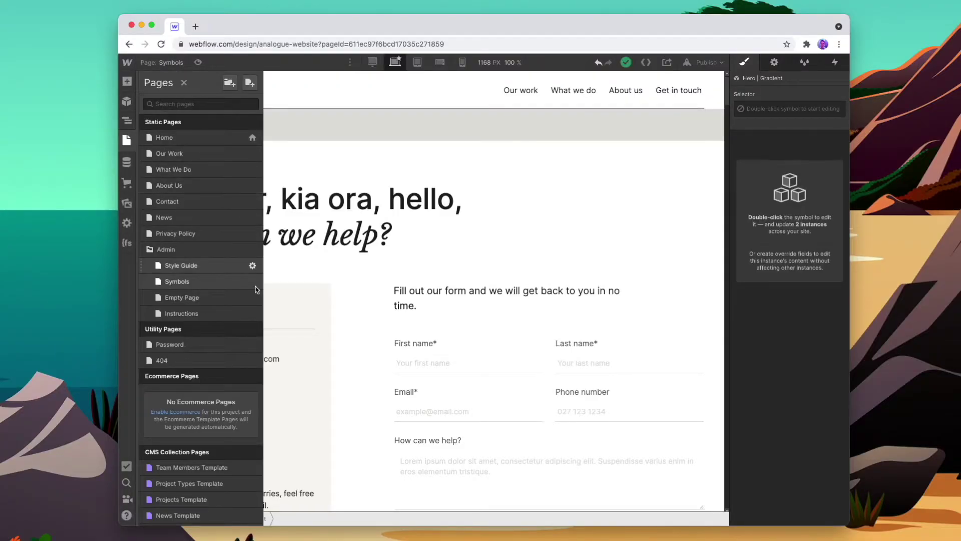
left_click(234, 298)
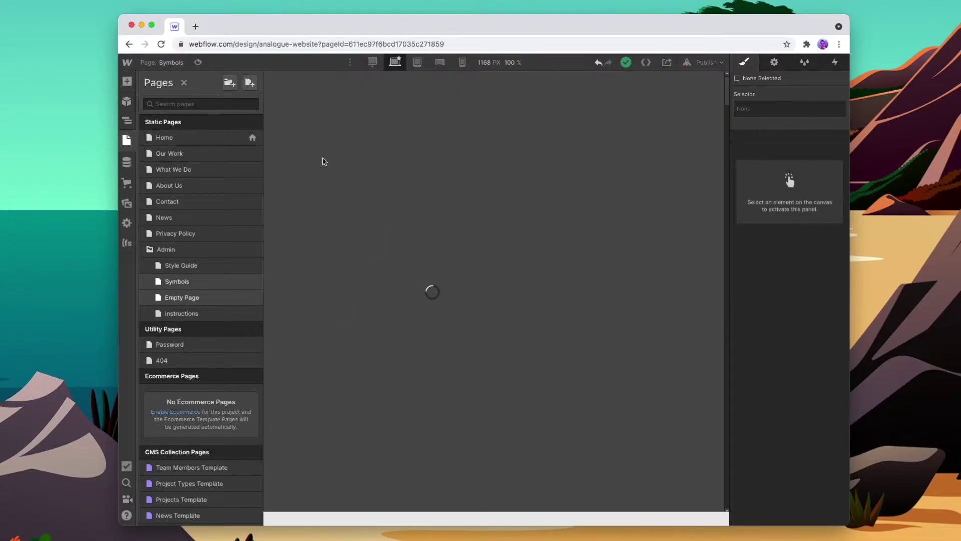
left_click(176, 63)
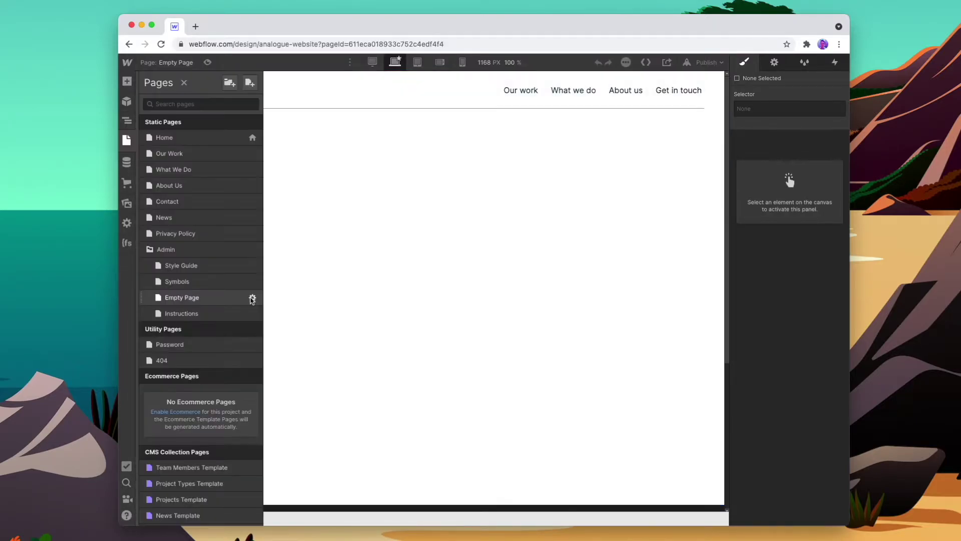
left_click(250, 297)
left_click(500, 83)
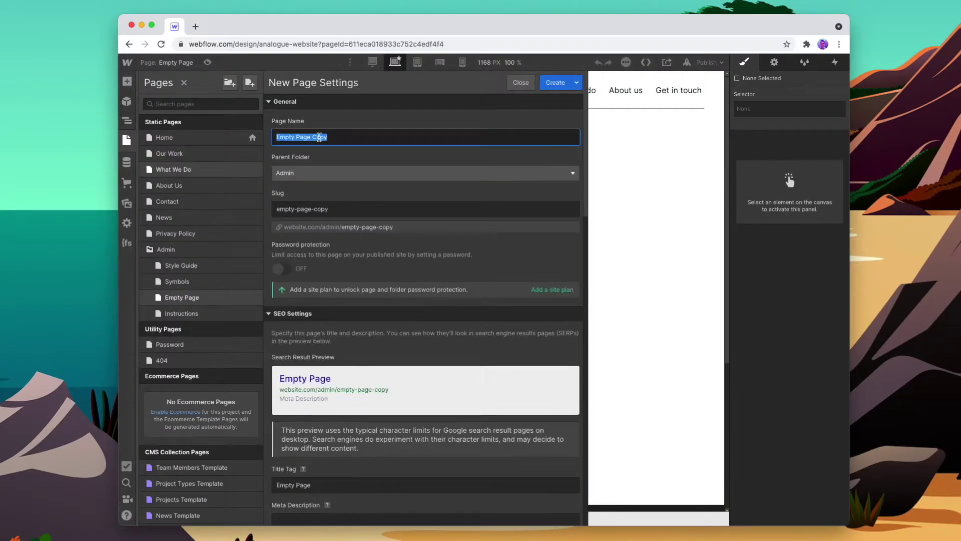
type("New Page")
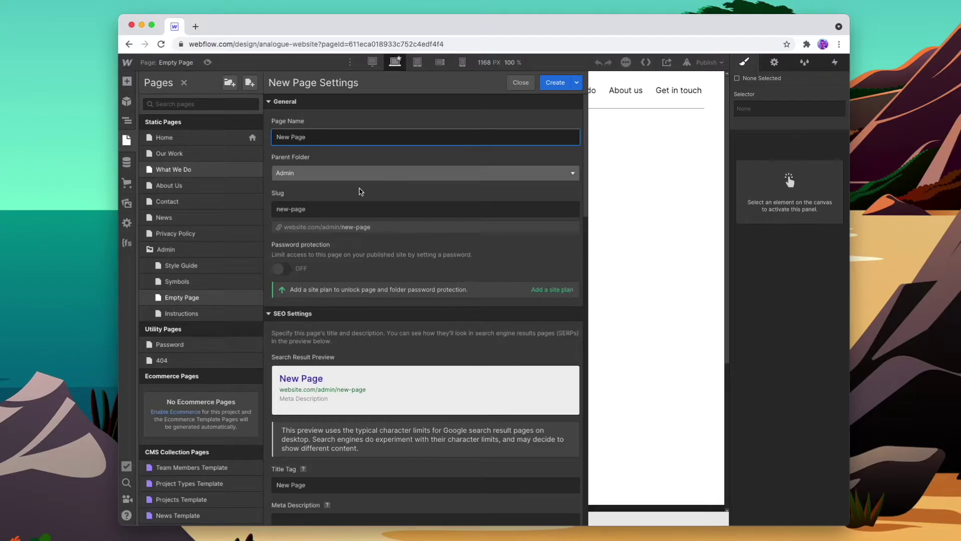
left_click(346, 173)
left_click(346, 189)
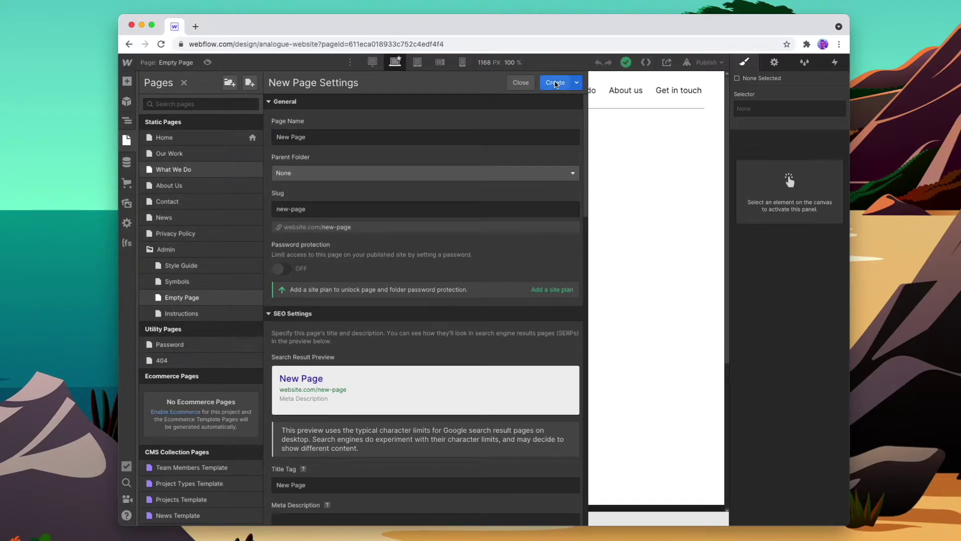
left_click(555, 83)
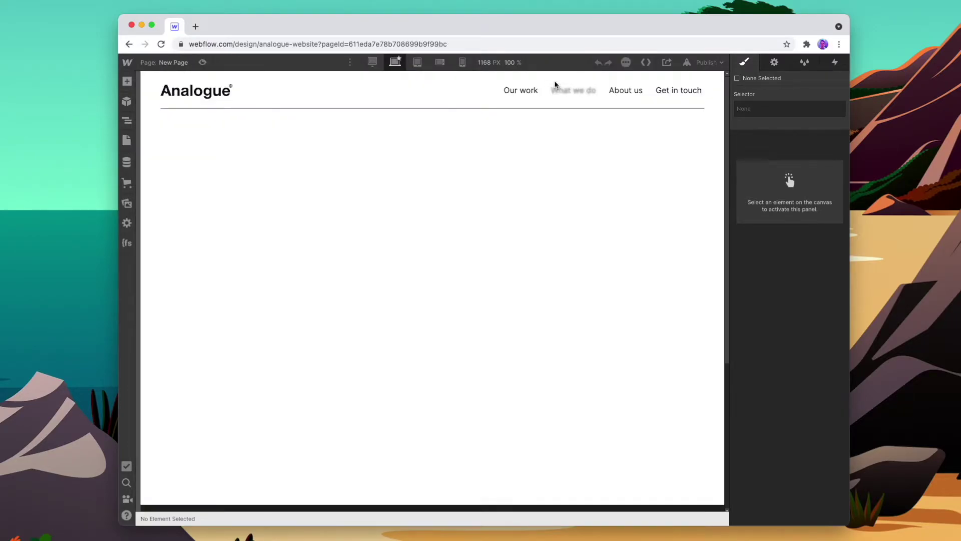
Step: Insert the Hero | Gradient and Grid | Clients symbols into the page wrapper using quick search
left_click(521, 193)
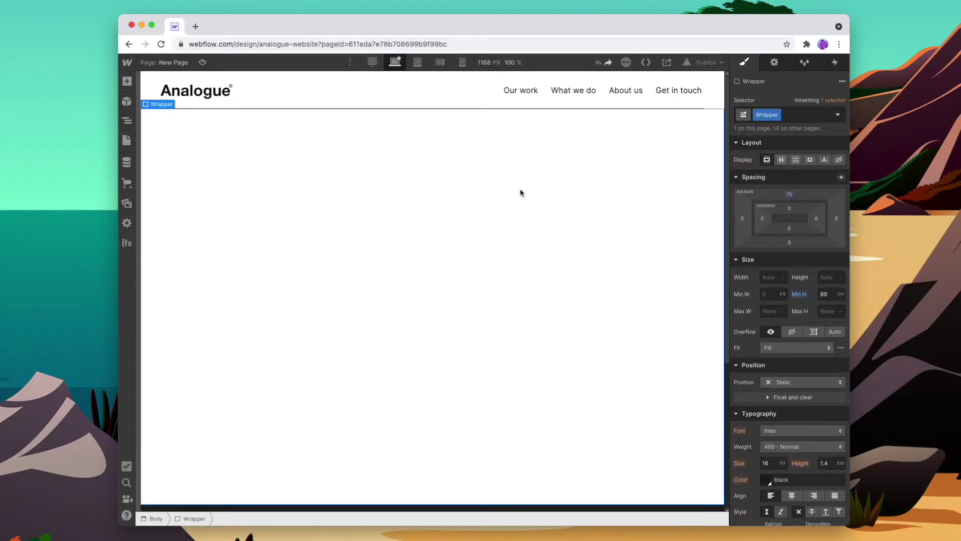
key("super+e")
type("hero")
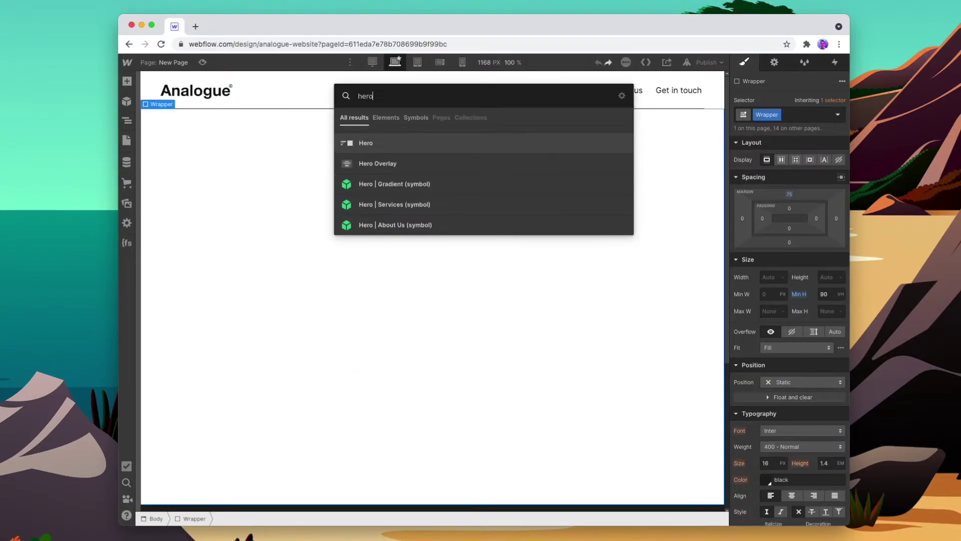
left_click(445, 187)
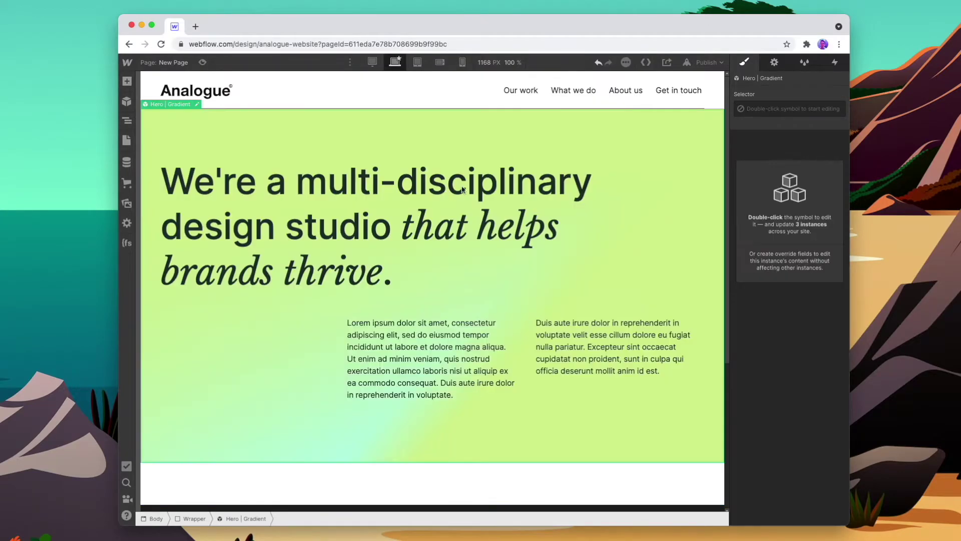
key("super+e")
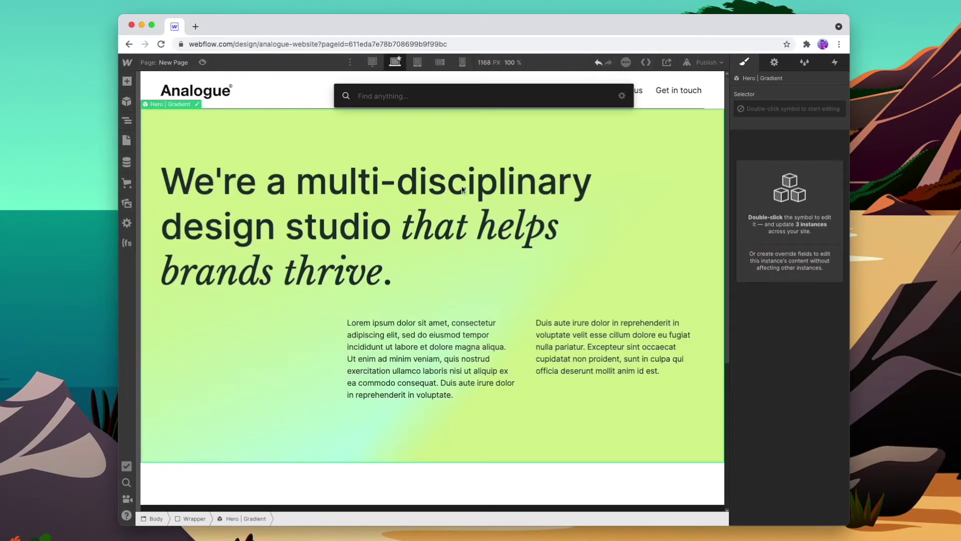
type("grid")
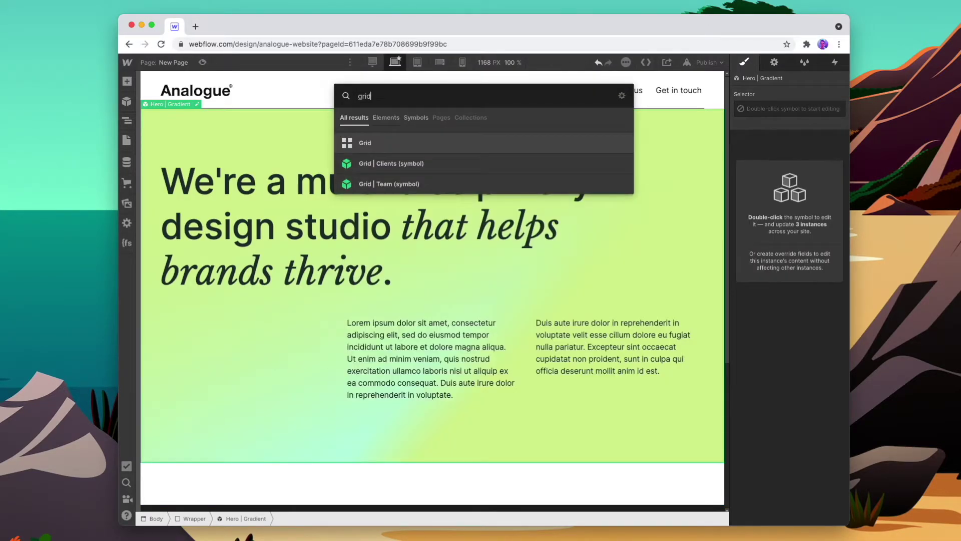
left_click(429, 165)
Step: Insert the Feature | Left Image symbol, then undo that insertion
key("super+e")
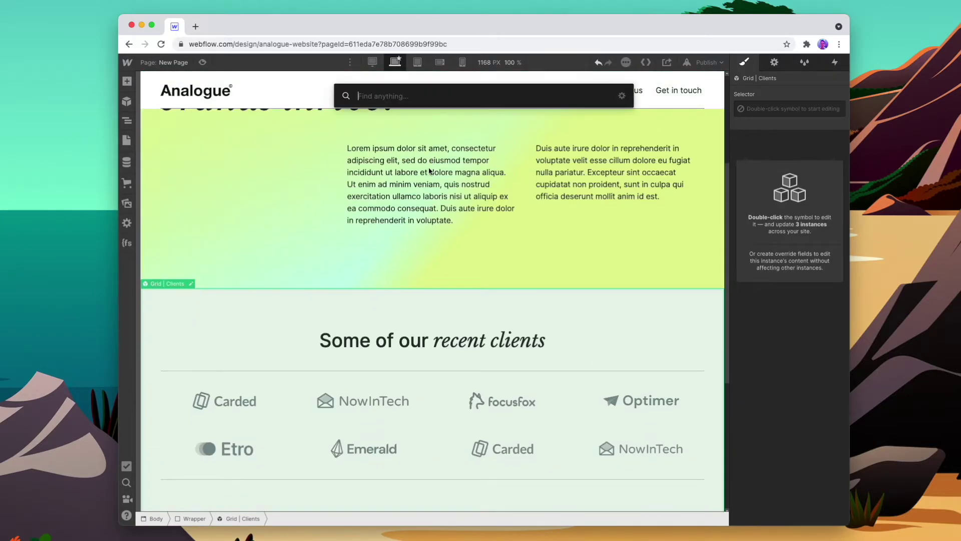
type("fea")
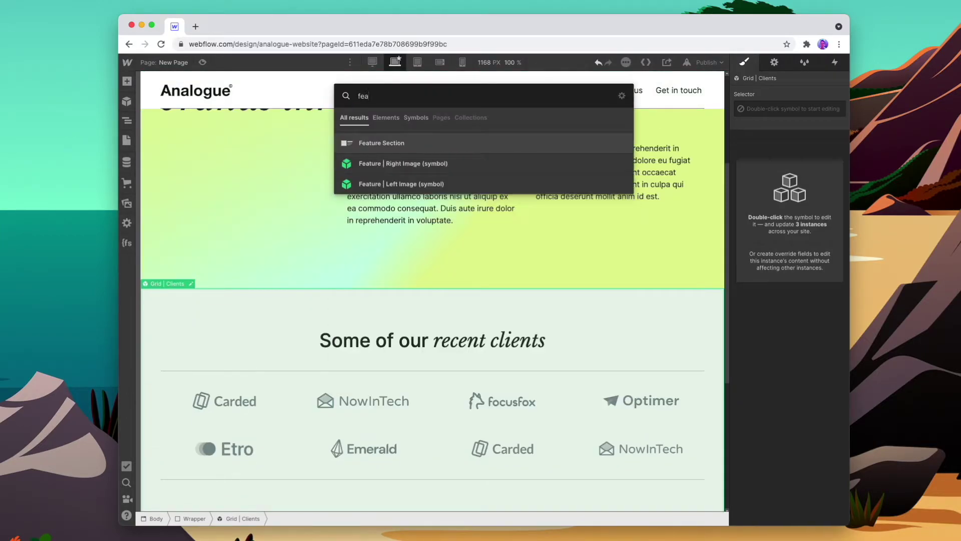
key("Down")
key("Down")
key("Return")
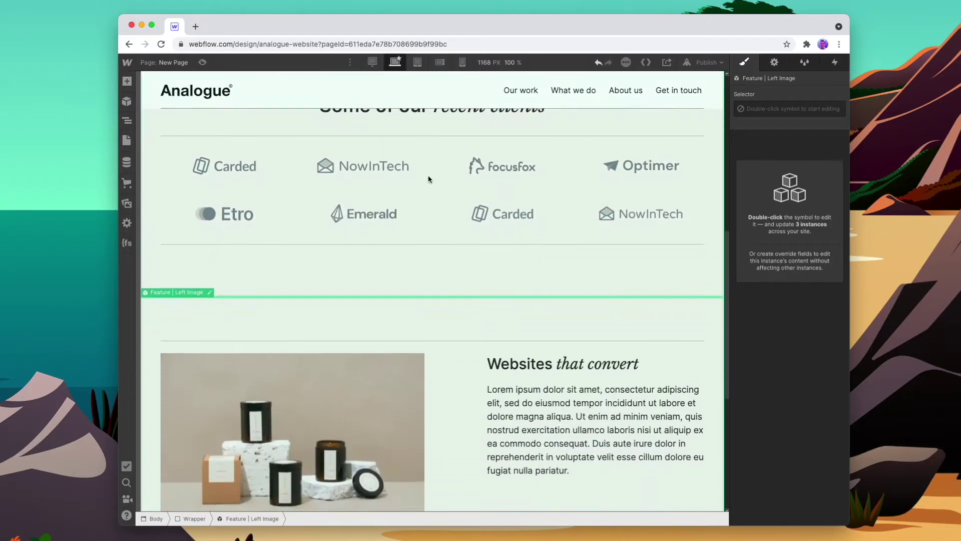
key("super+z")
Step: Add Info | About below the clients grid and Info | Questions as the FAQ section
key("super+e")
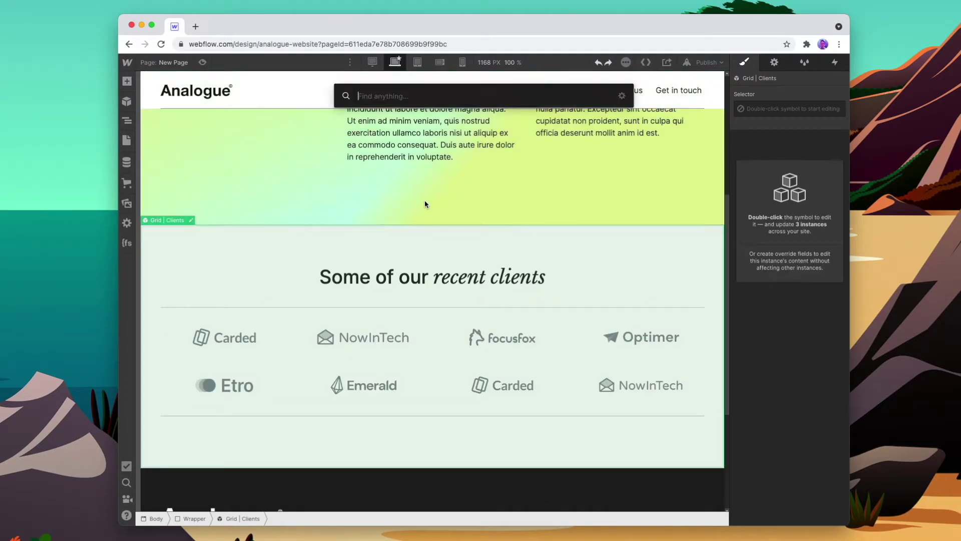
type("info")
left_click(411, 160)
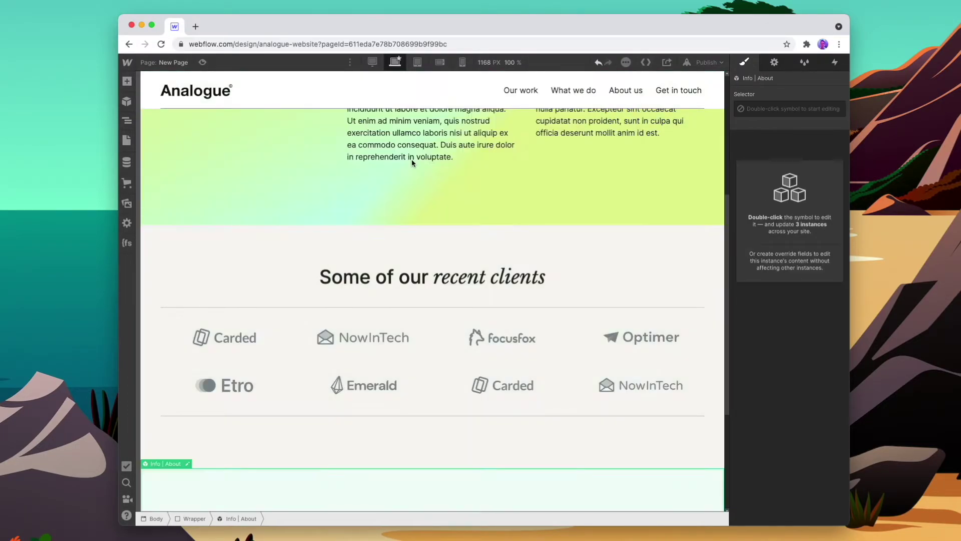
key("super+e")
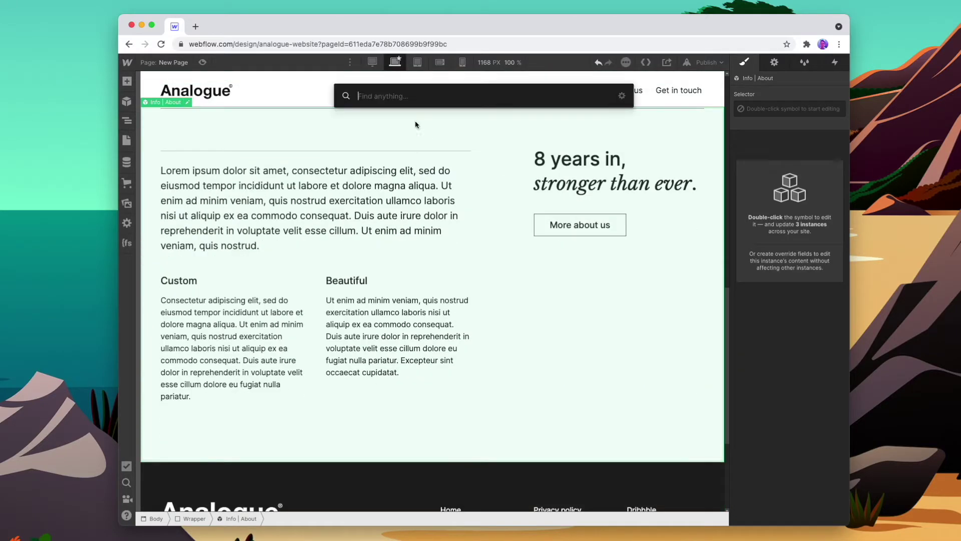
type("info")
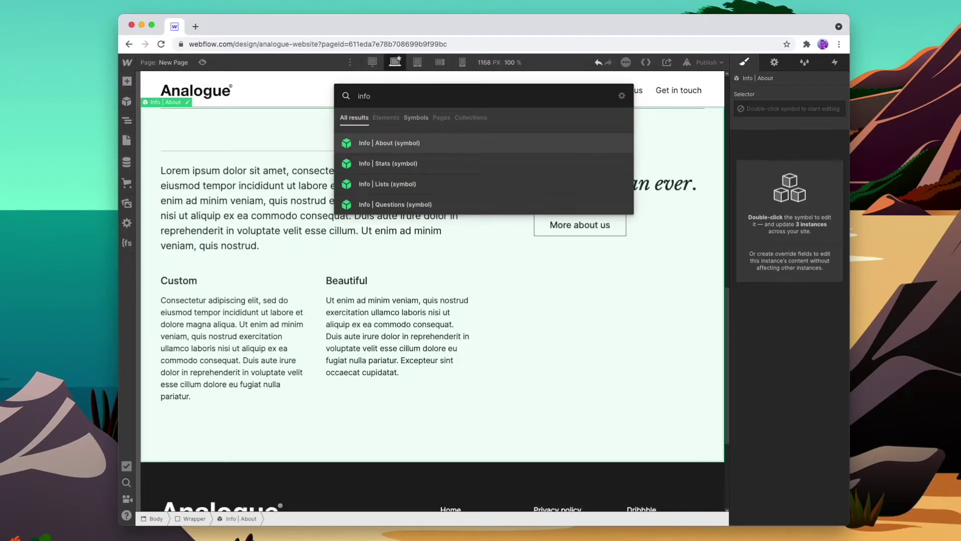
left_click(419, 203)
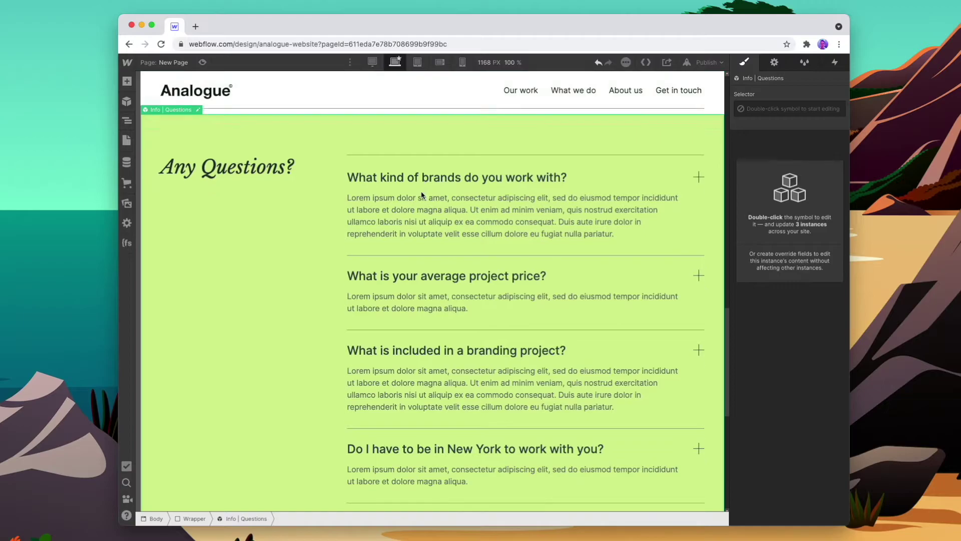
key("Delete")
key("super+z")
key("super+z")
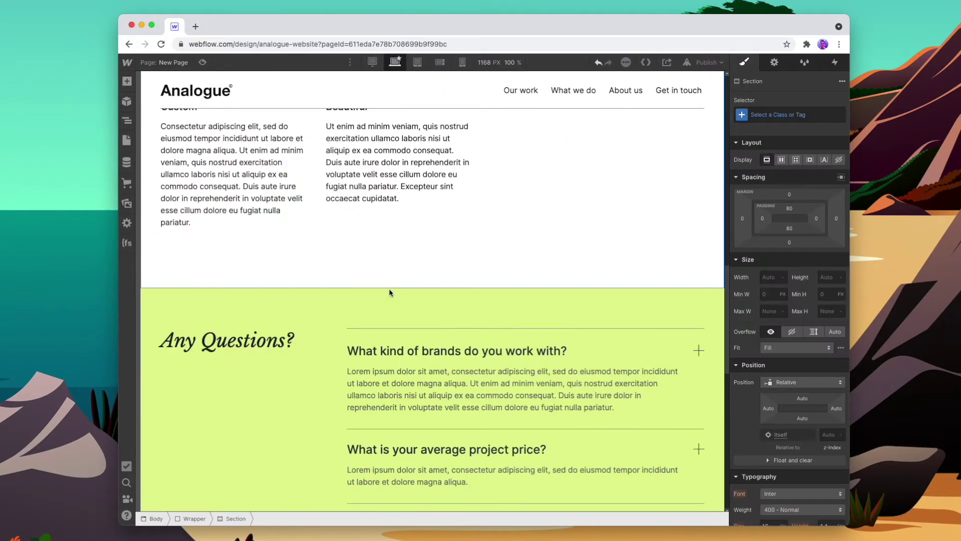
key("super+z")
key("super+z")
key("super+z")
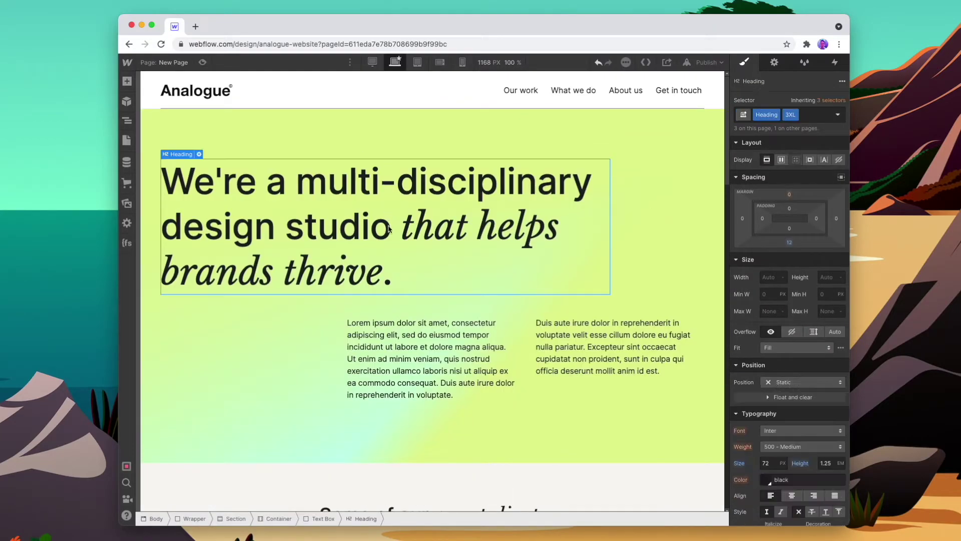
Step: Change the hero heading text to 'We want to help your brand thrive.'
double_click(389, 267)
left_click_drag(386, 271, 176, 171)
type("W")
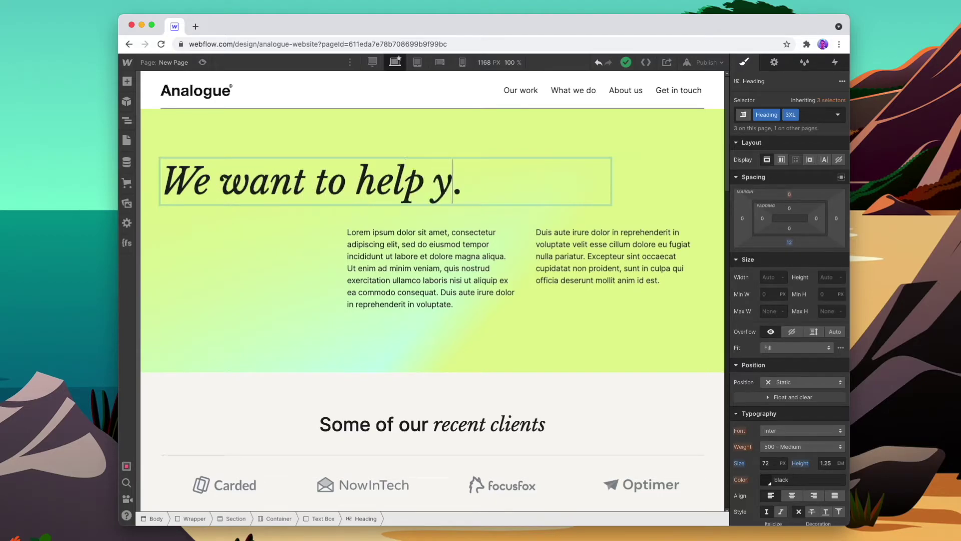
type("e want to help your brand thrive")
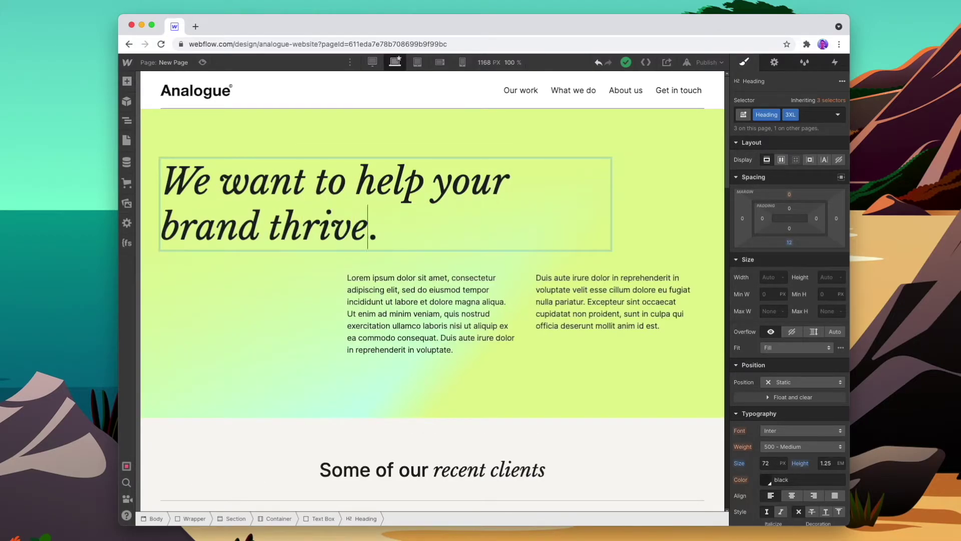
key("Escape")
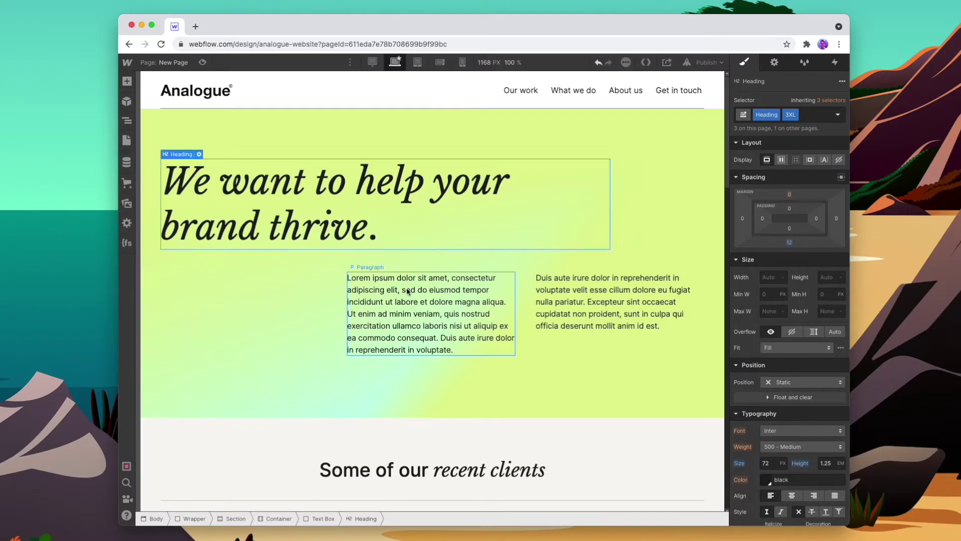
Step: Delete the 12 Columns lorem text block under the heading, then undo the deletion
left_click(344, 301)
left_click(313, 519)
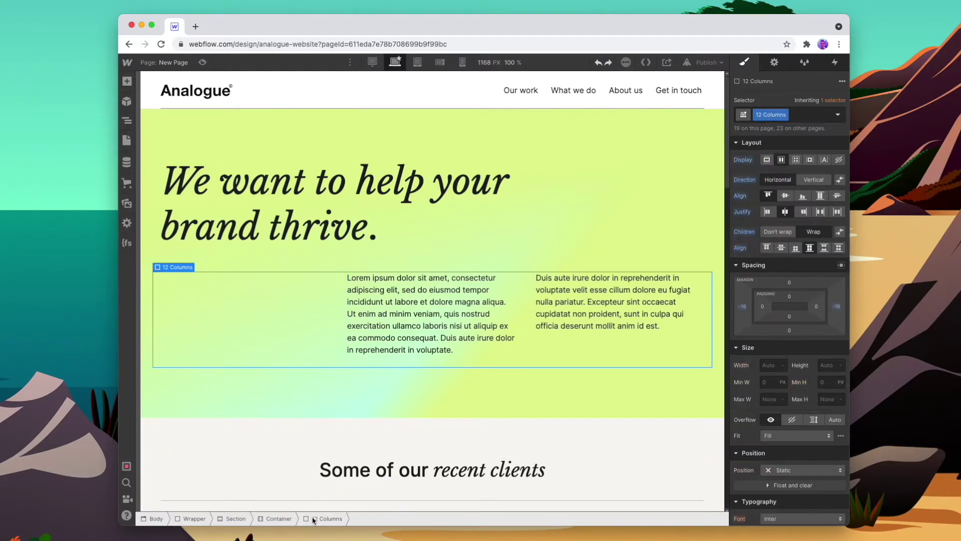
key("Delete")
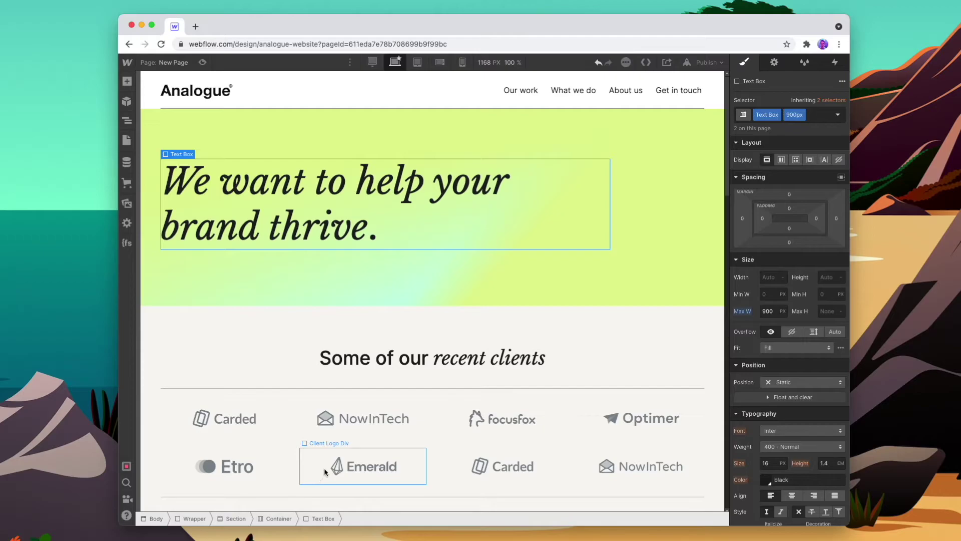
key("ctrl+z")
left_click(296, 305)
scroll(296, 238, "up", 7)
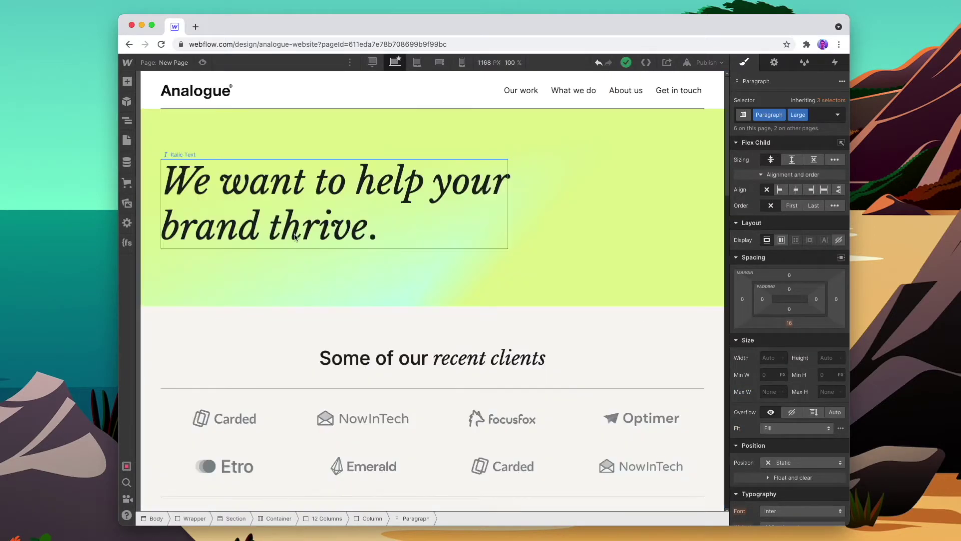
left_click(296, 237)
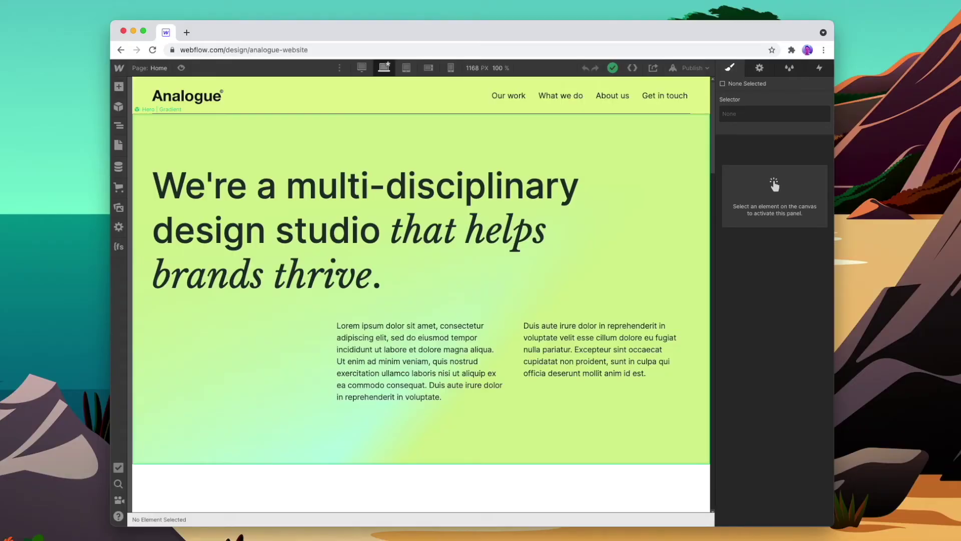
Step: Launch QuickTime Player from Spotlight, then choose Record from Zoom's More menu
key("super+space")
type("w")
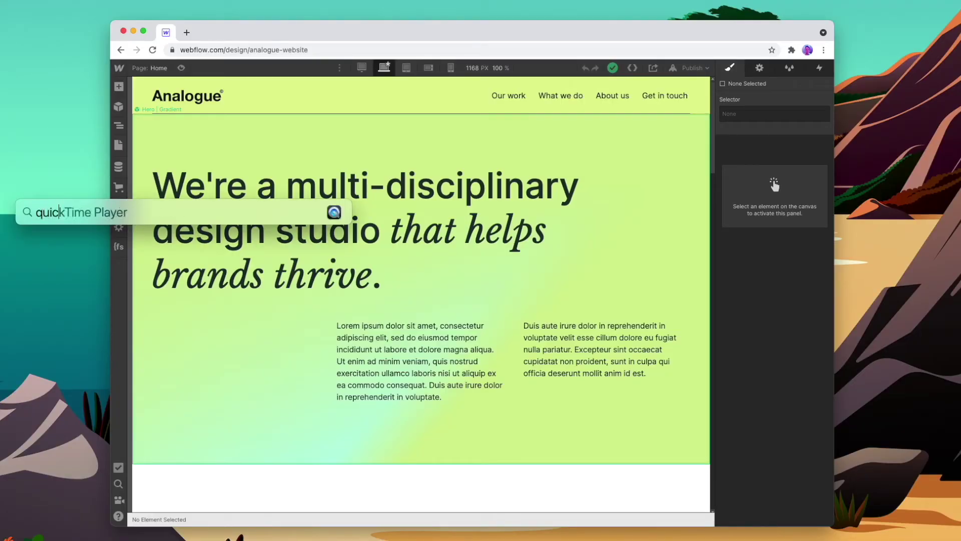
type("uick")
key("Return")
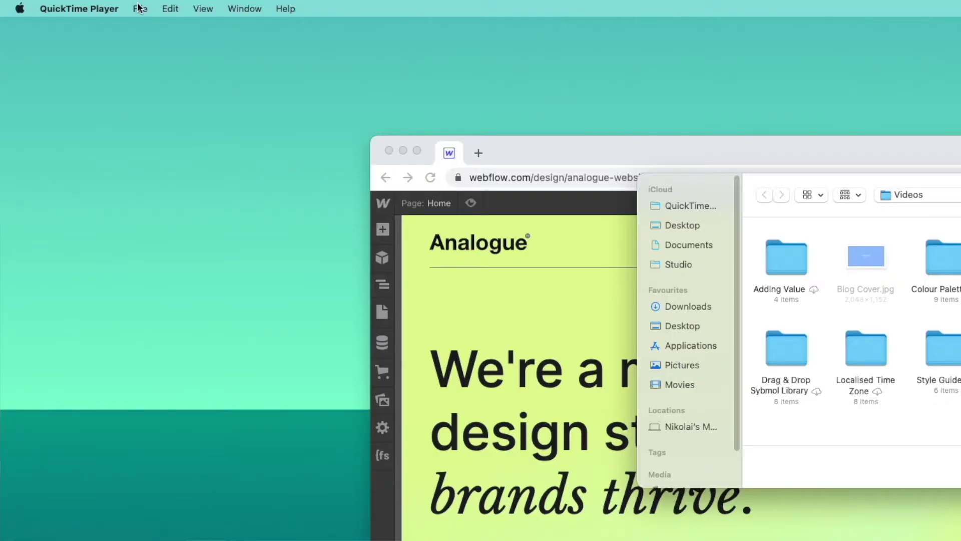
left_click(139, 7)
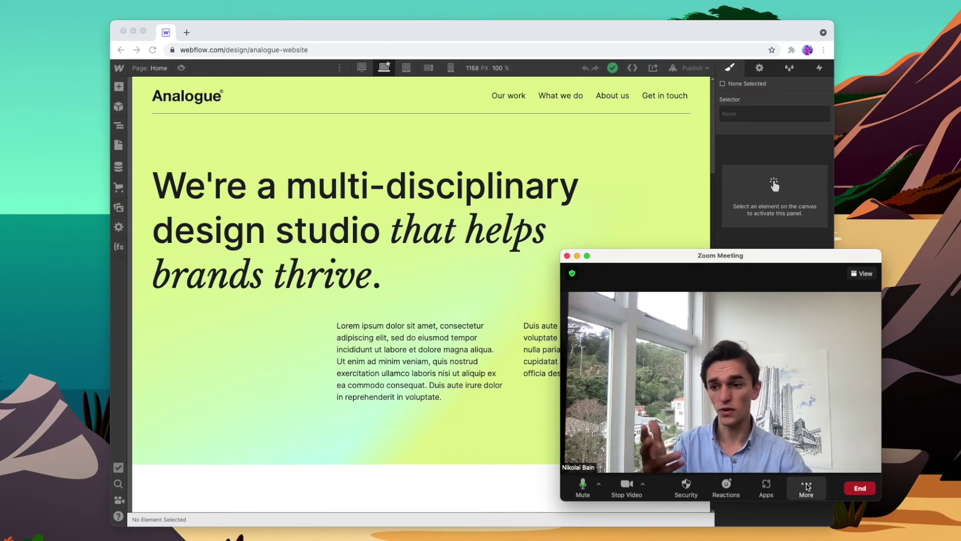
left_click(806, 486)
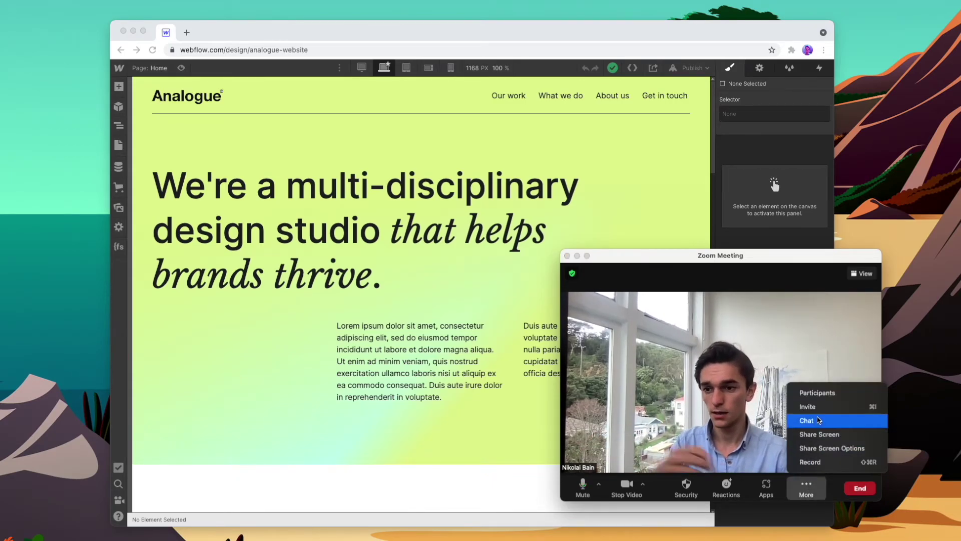
left_click(820, 461)
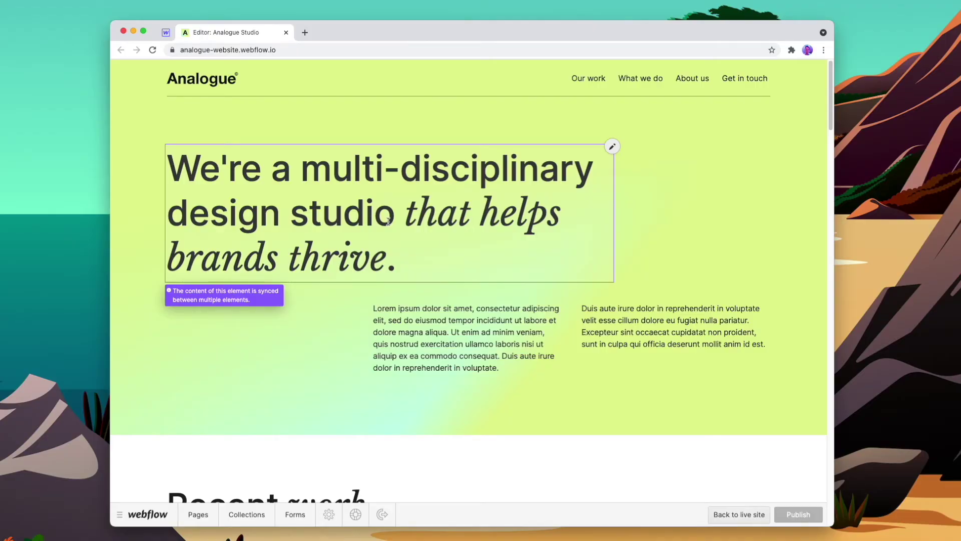
Step: Scroll the live Analogue Studio page, then go back to the Webflow Designer
scroll(390, 221, "down", 10)
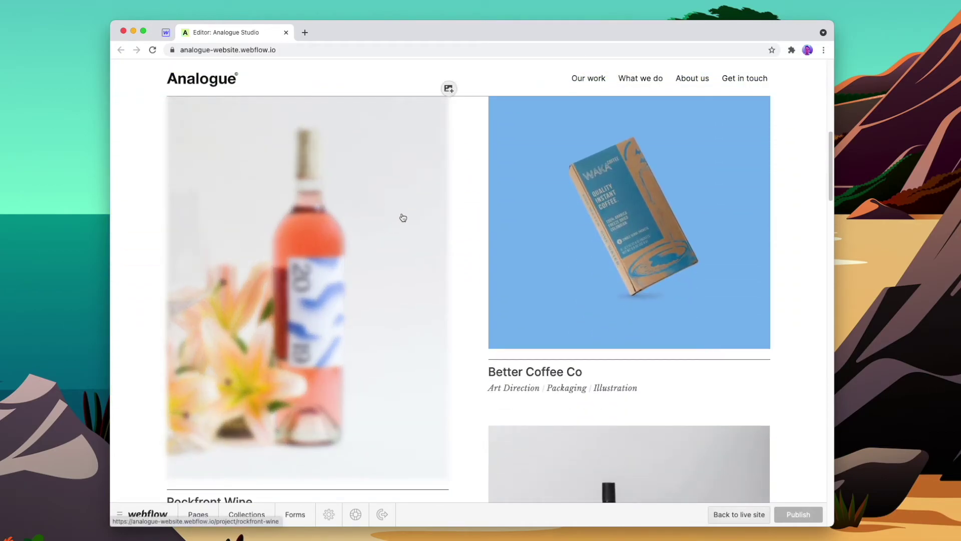
left_click(166, 32)
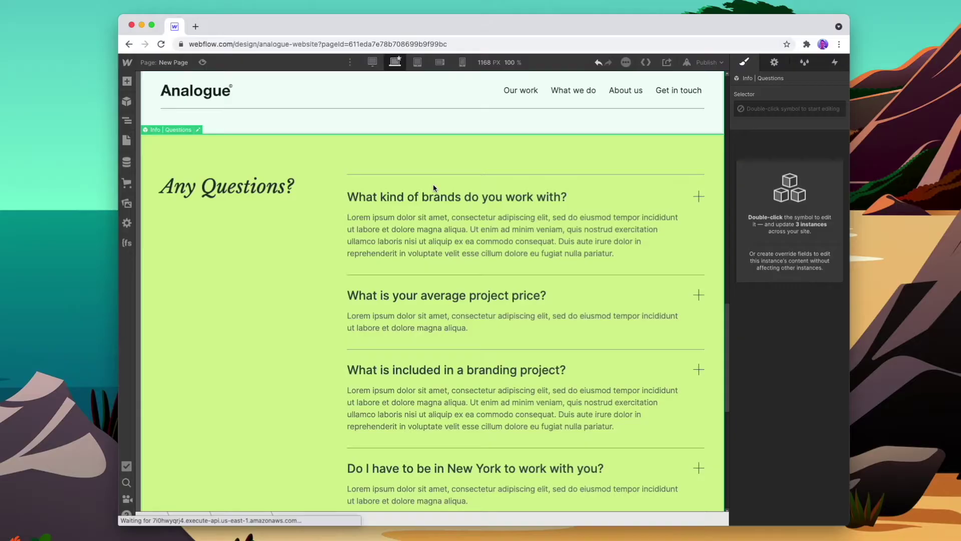
scroll(433, 189, "up", 15)
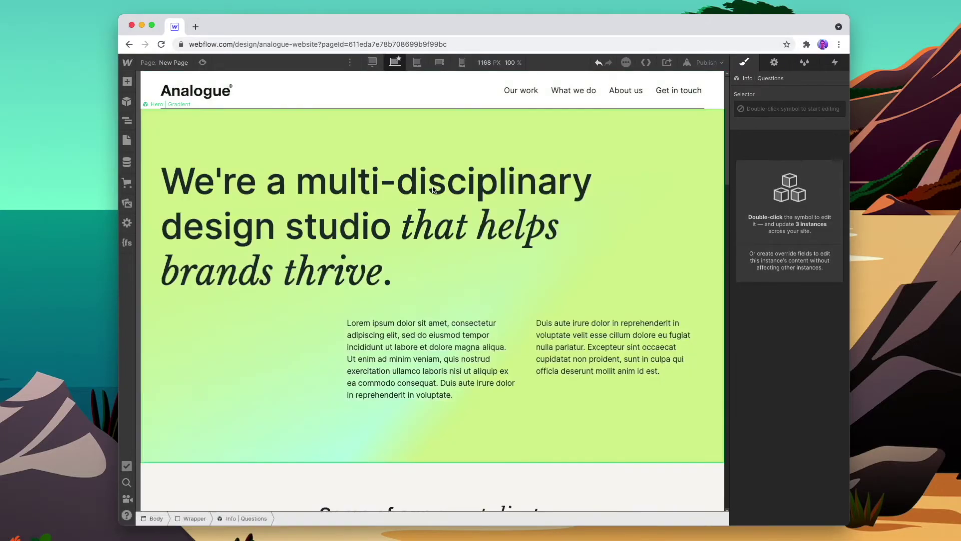
scroll(393, 299, "down", 4)
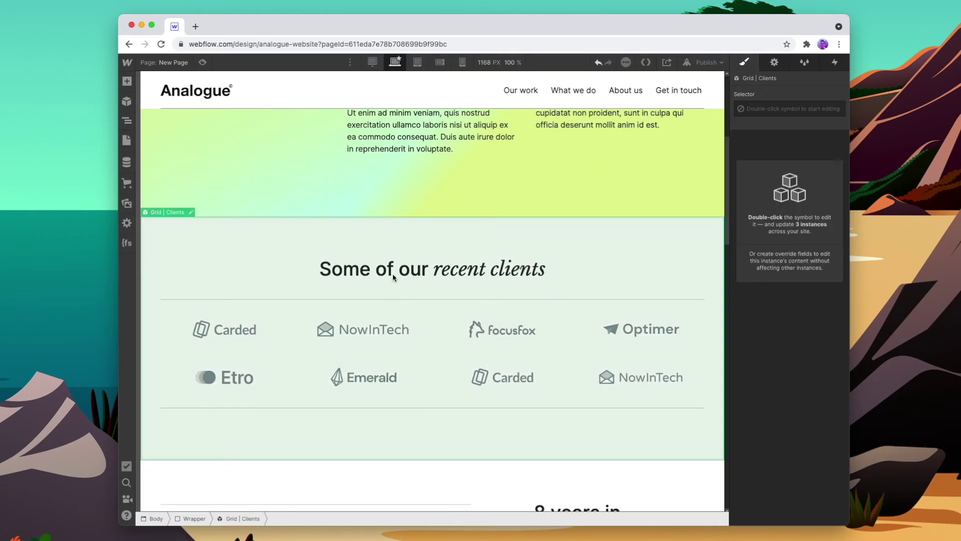
left_click(393, 273)
scroll(393, 273, "down", 4)
scroll(386, 300, "down", 5)
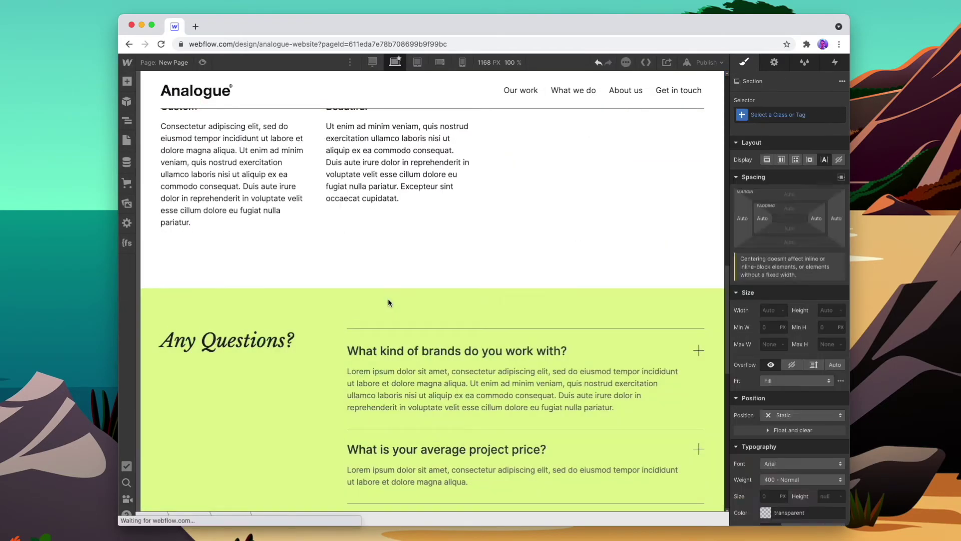
scroll(388, 298, "up", 15)
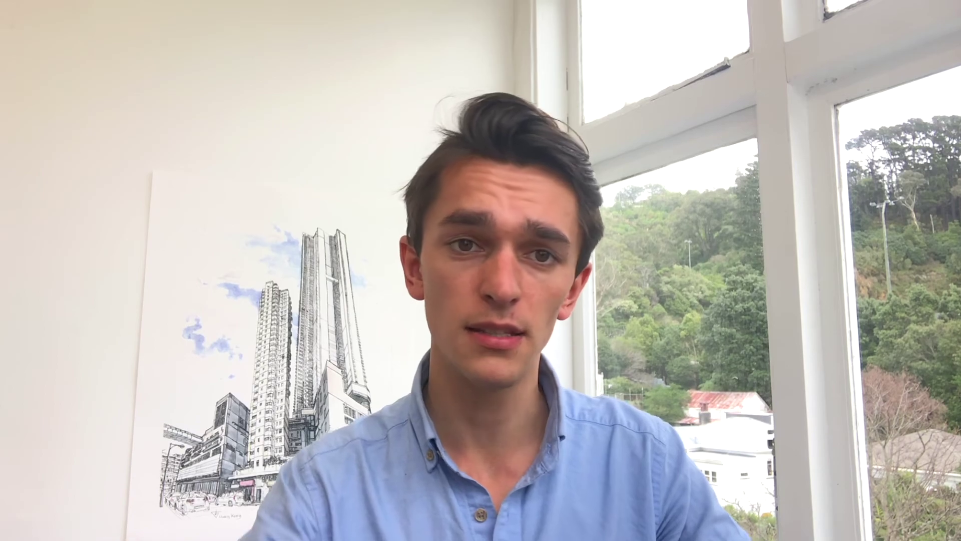